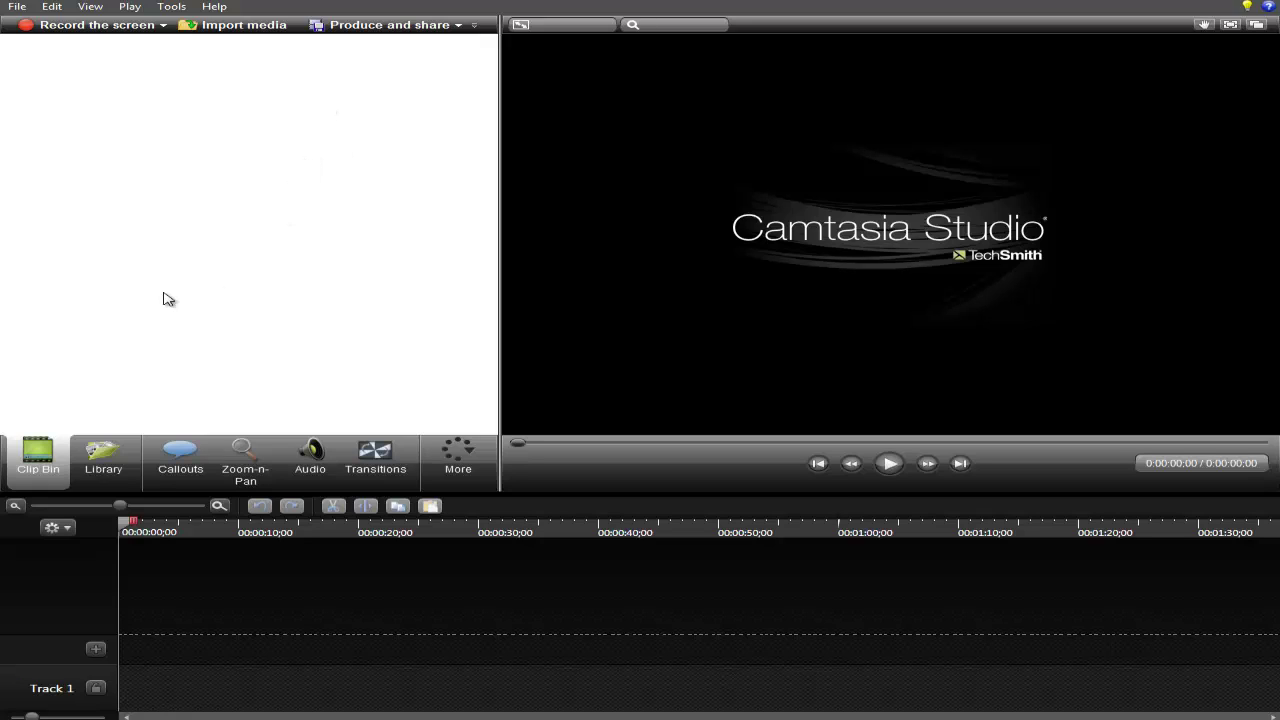
Open the recent project "Série copywriter 01 - Não vendo o carro, venda a viagem.camproj" and fit its whole length in the timeline.
click(18, 8)
mouse_move(101, 60)
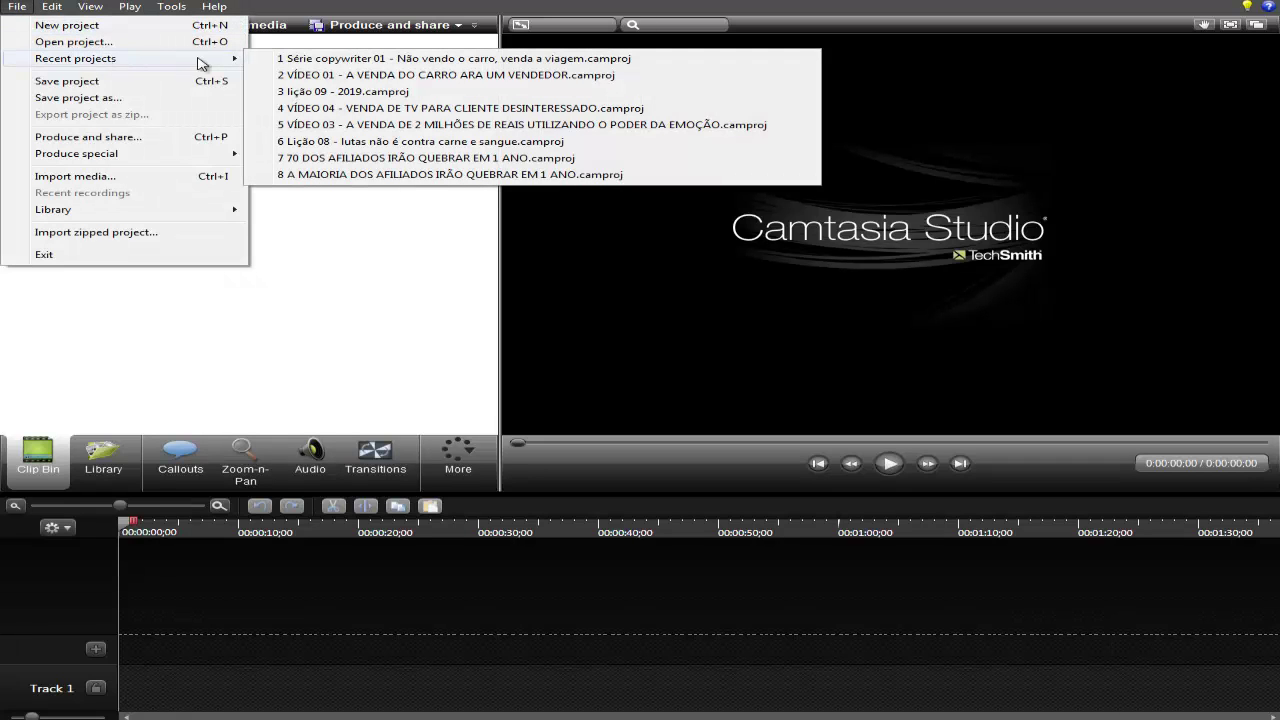
click(292, 60)
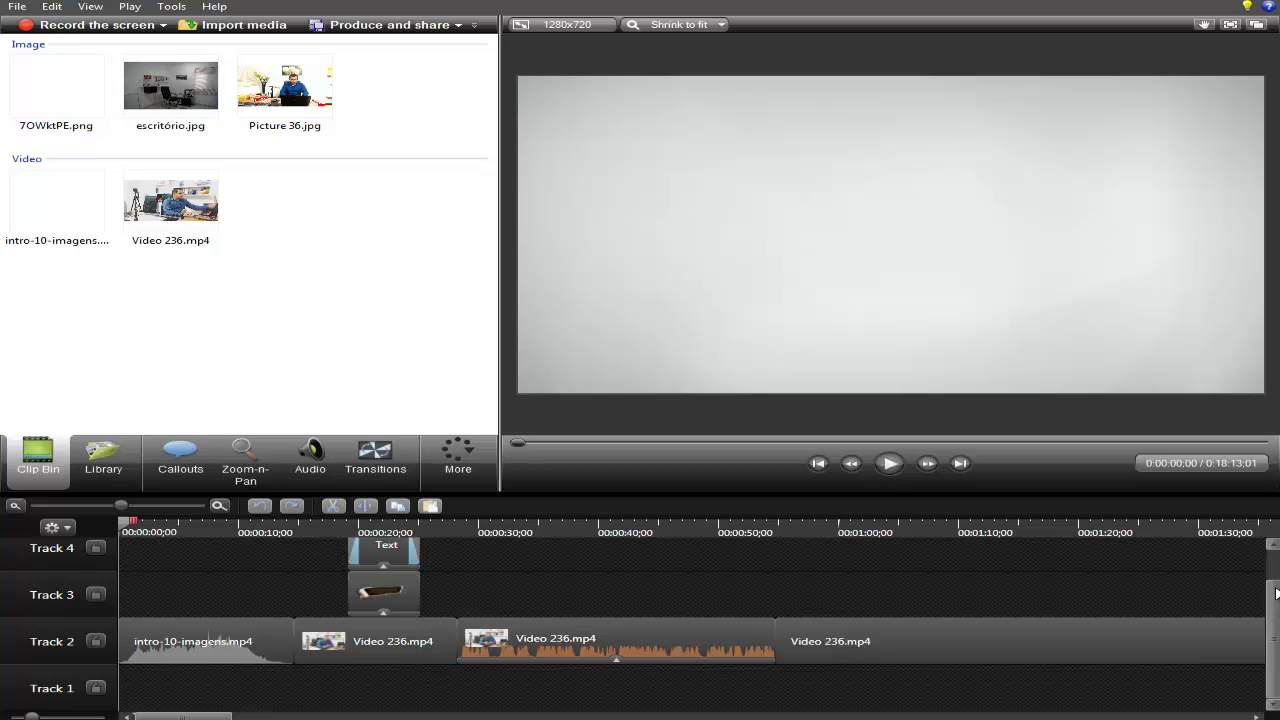
scroll(1276, 594, up, 2)
click(15, 506)
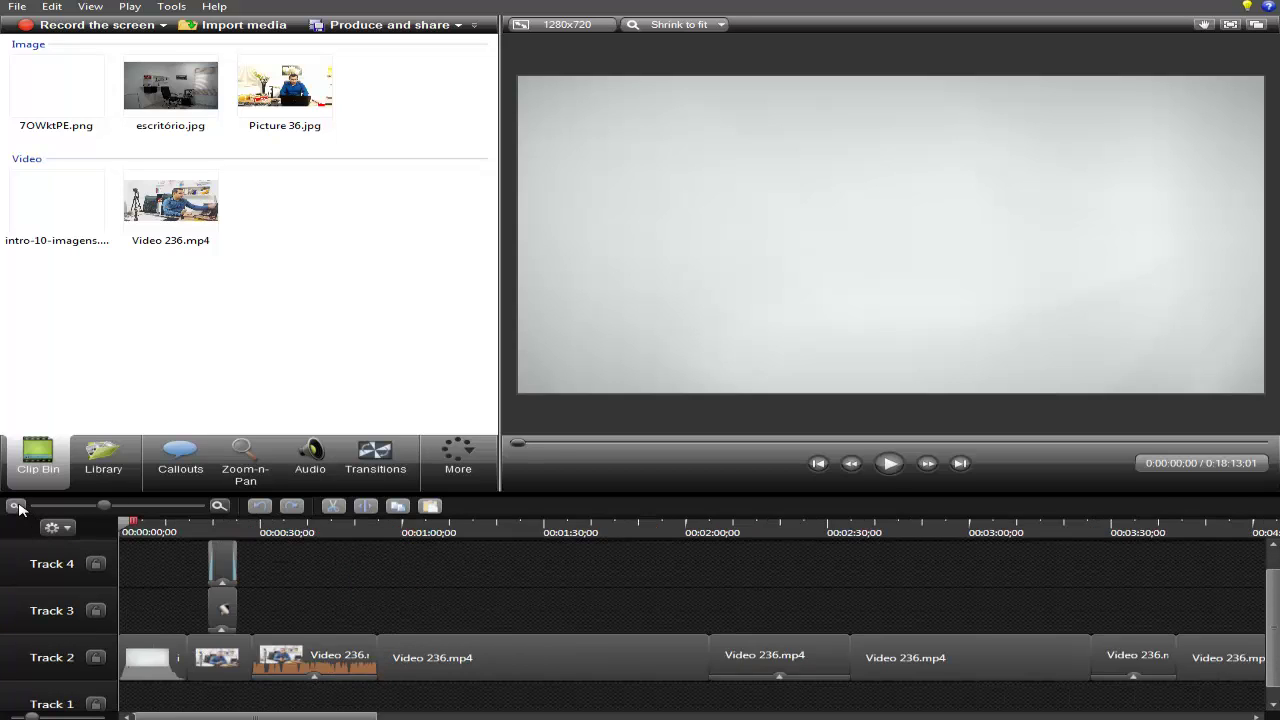
click(15, 506)
click(15, 506)
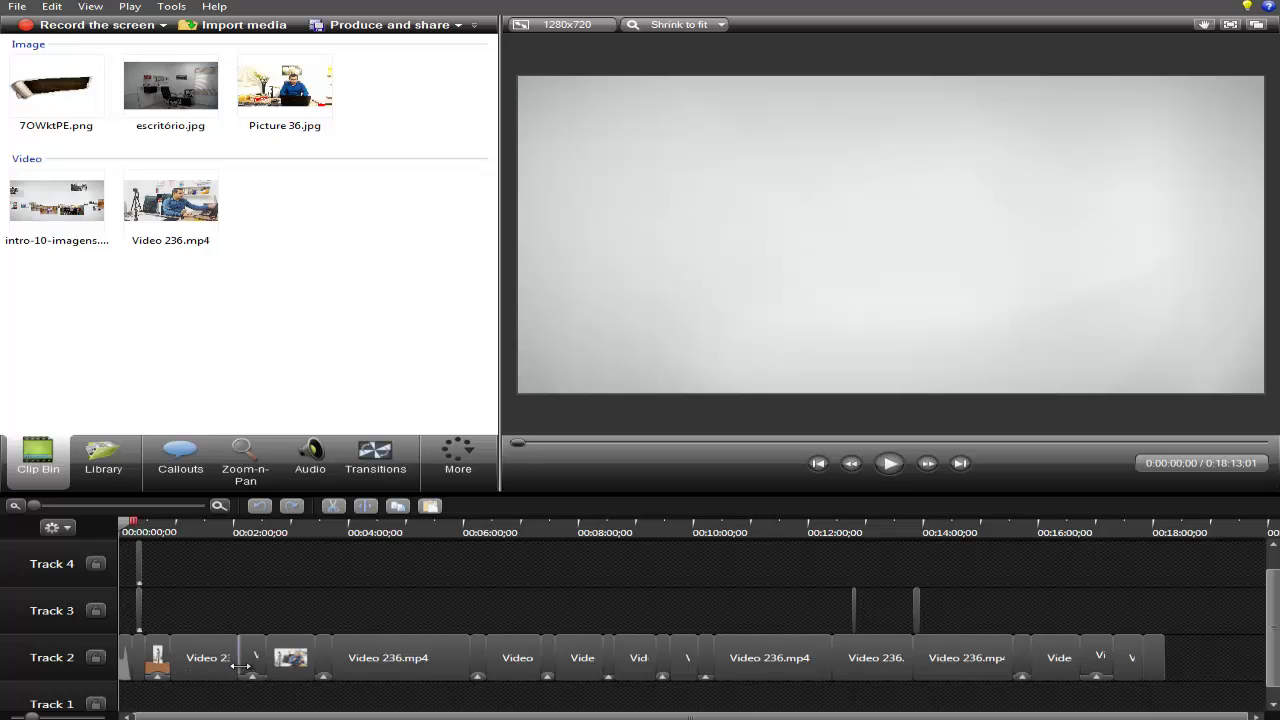
click(385, 27)
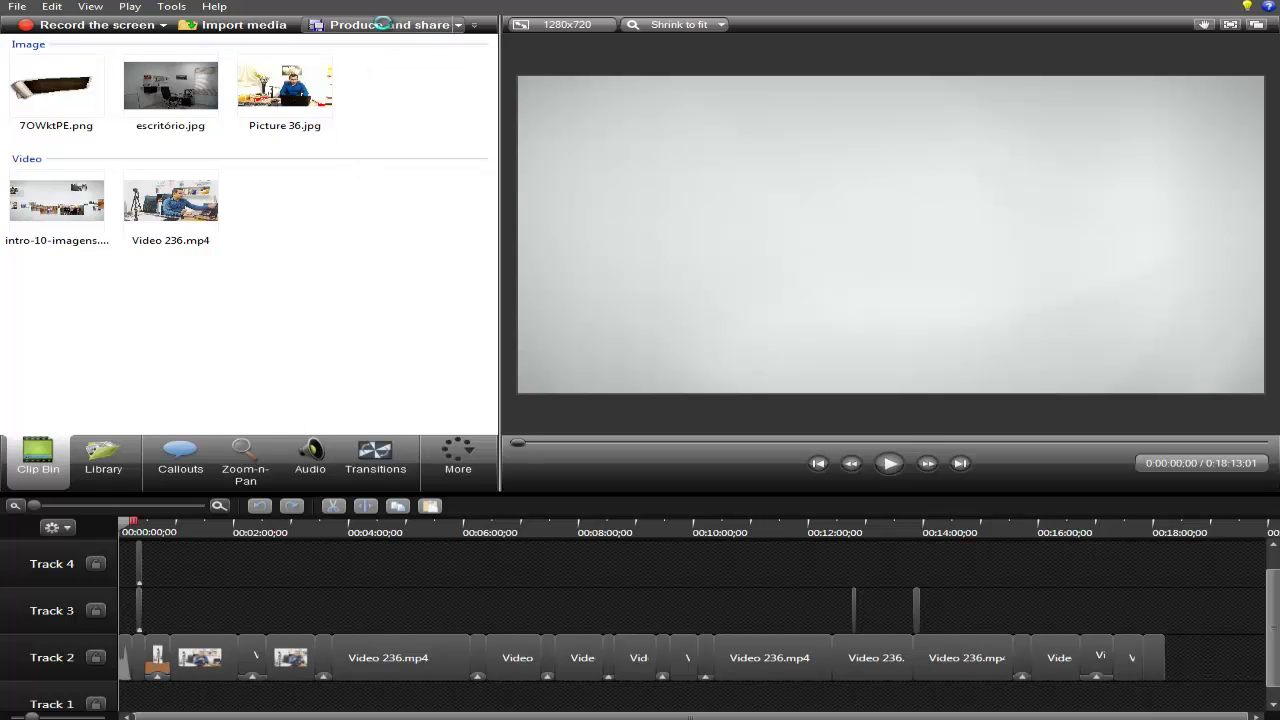
click(665, 226)
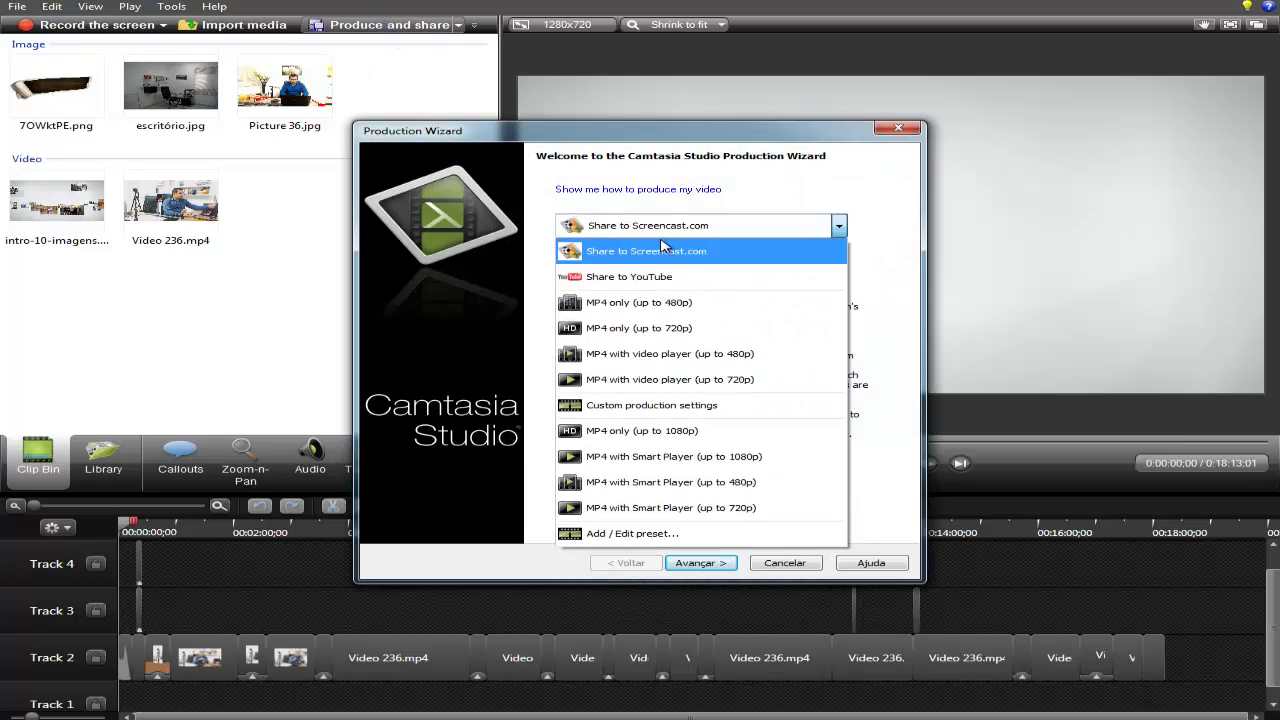
click(672, 328)
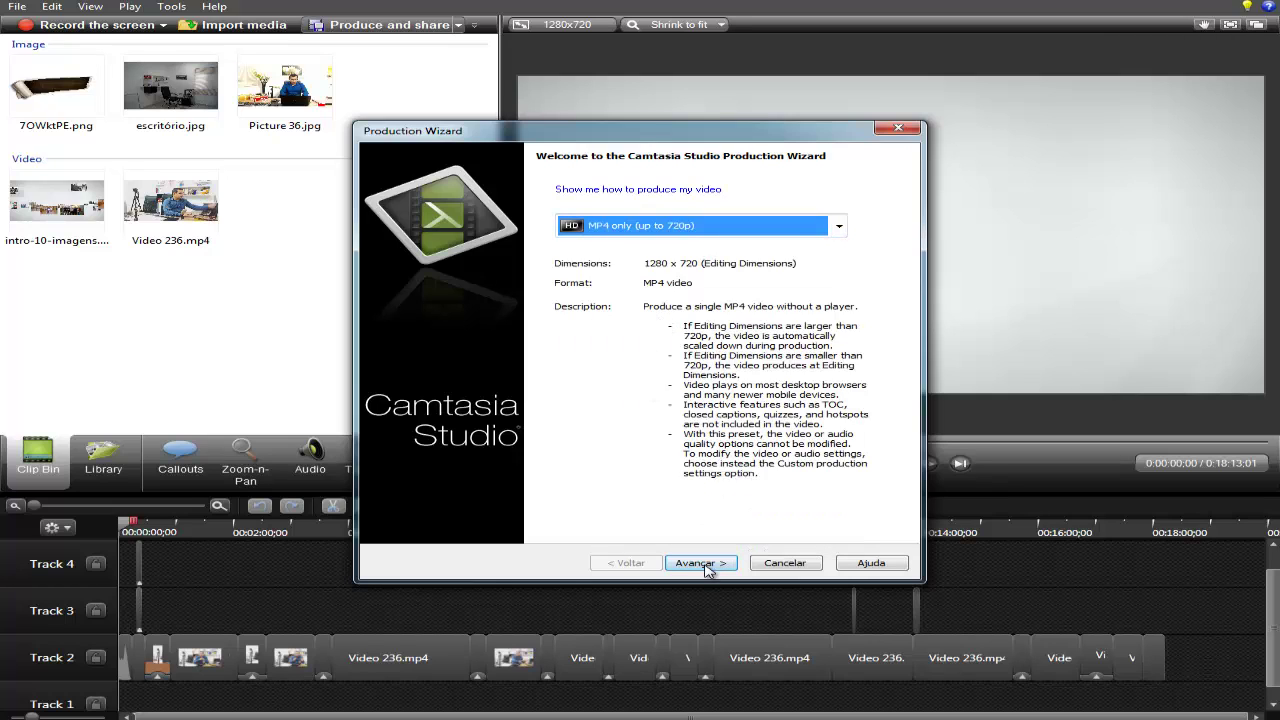
click(786, 564)
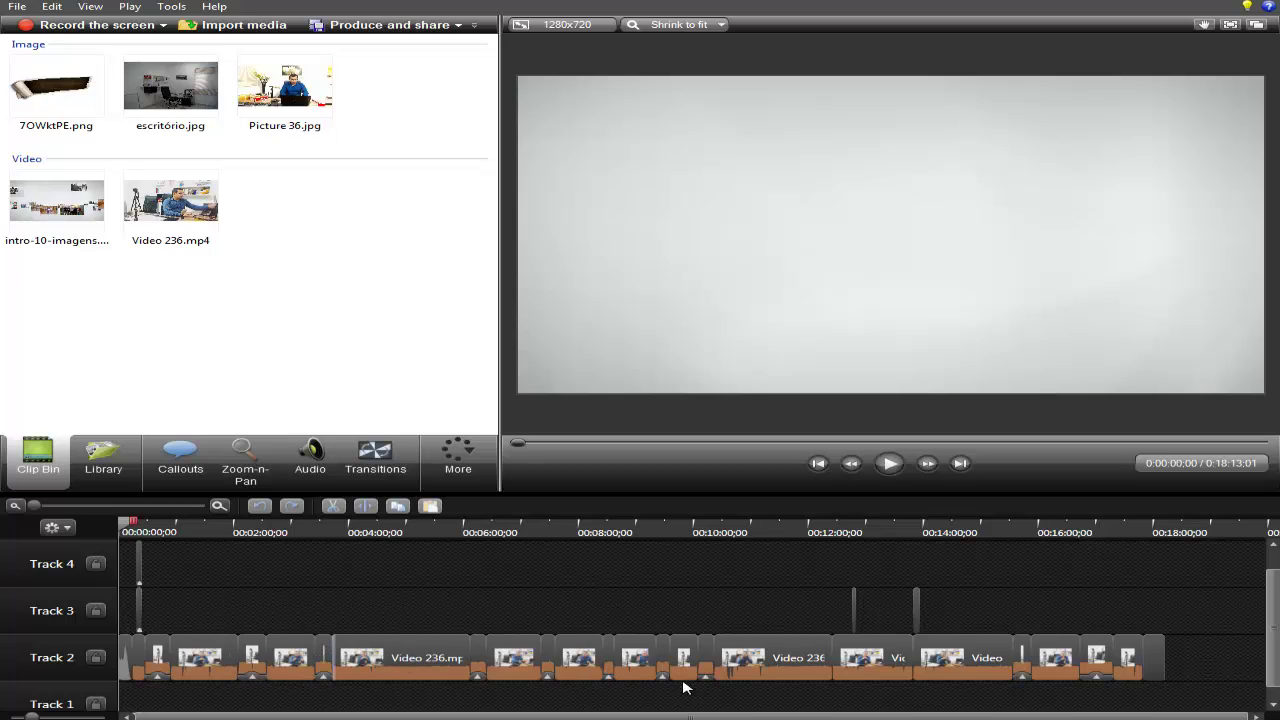
Save the project as "Série copywriter 01 - Não vendo o carro, venda a viagem.camproj" in the SÉRIE COPY folder.
click(17, 7)
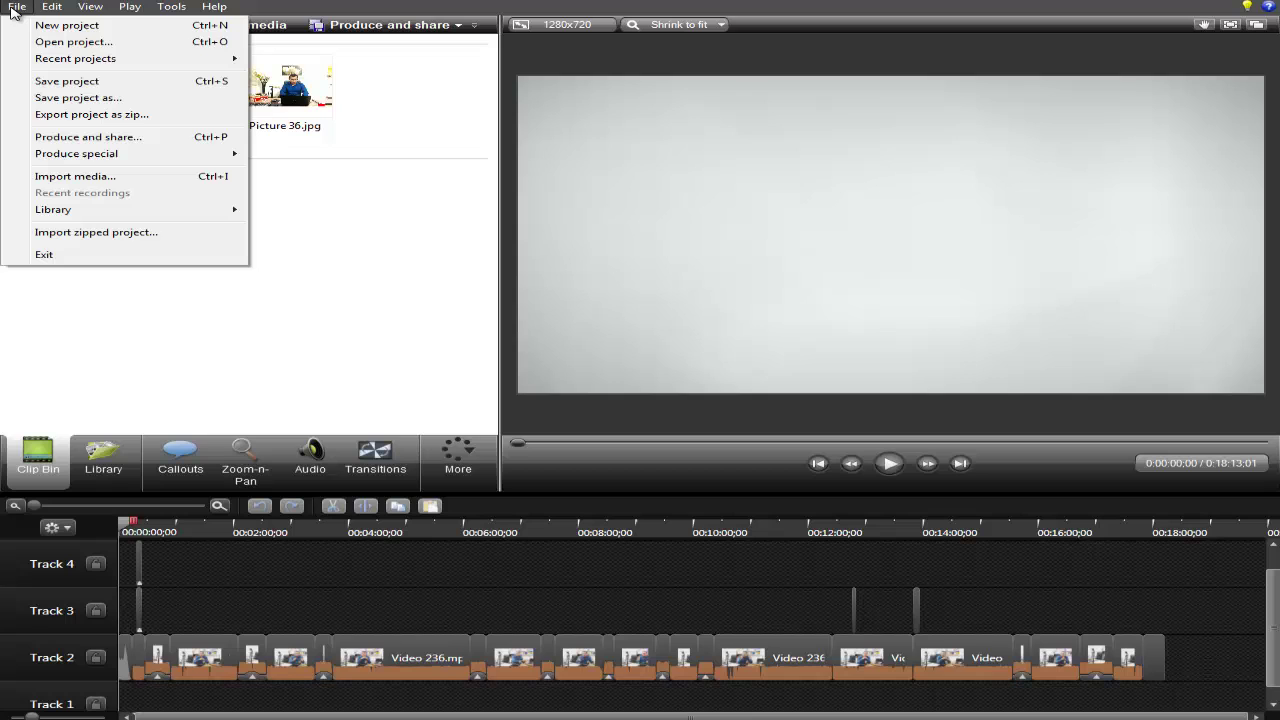
click(78, 99)
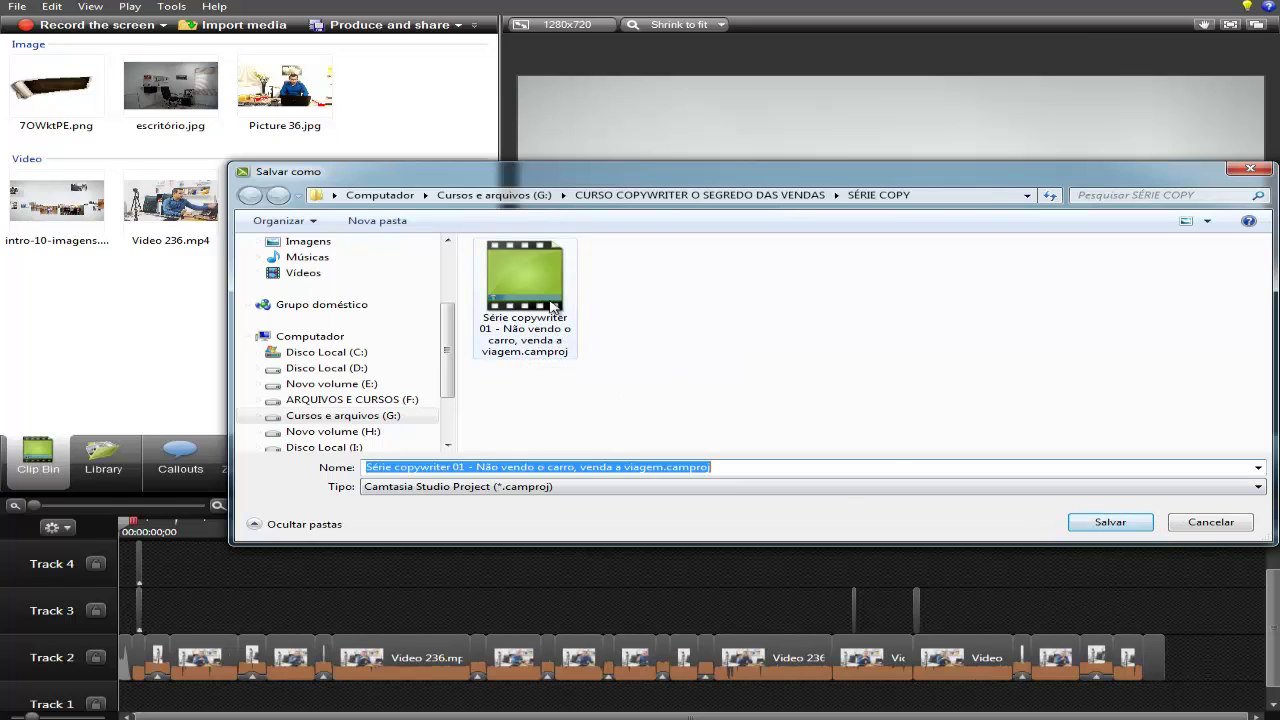
click(1118, 526)
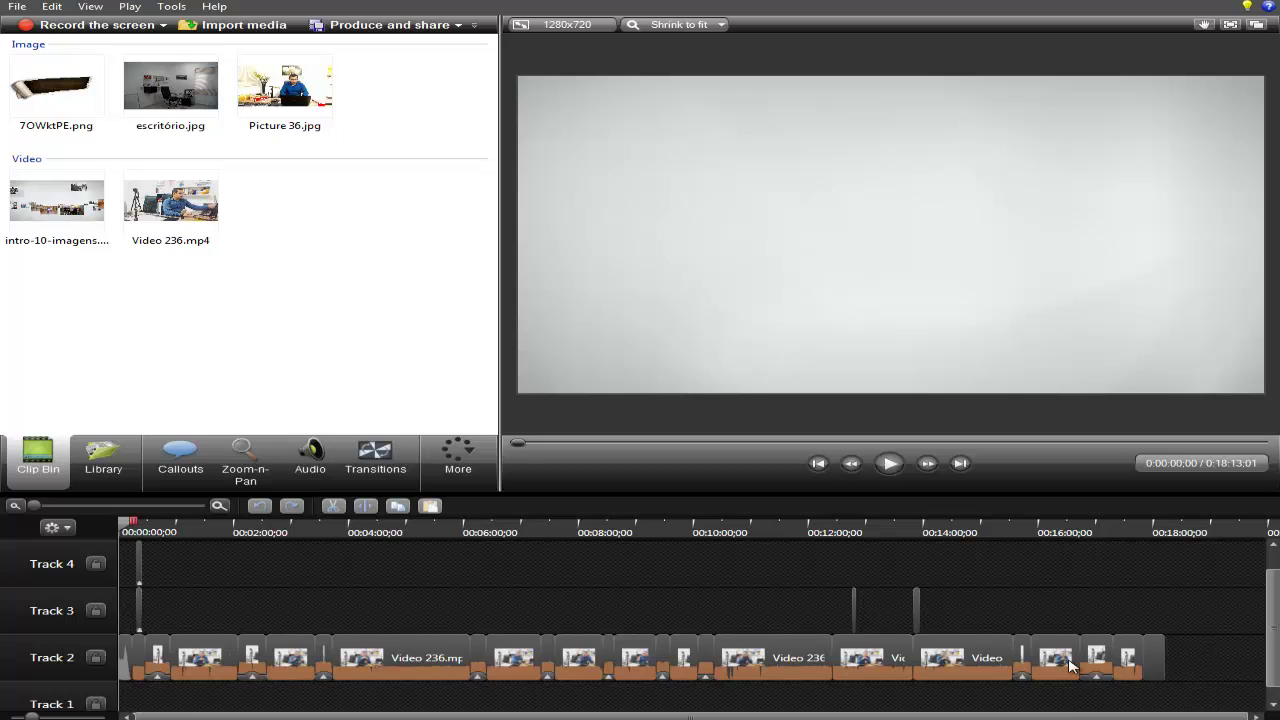
Delete all clips from every track of the timeline.
click(978, 662)
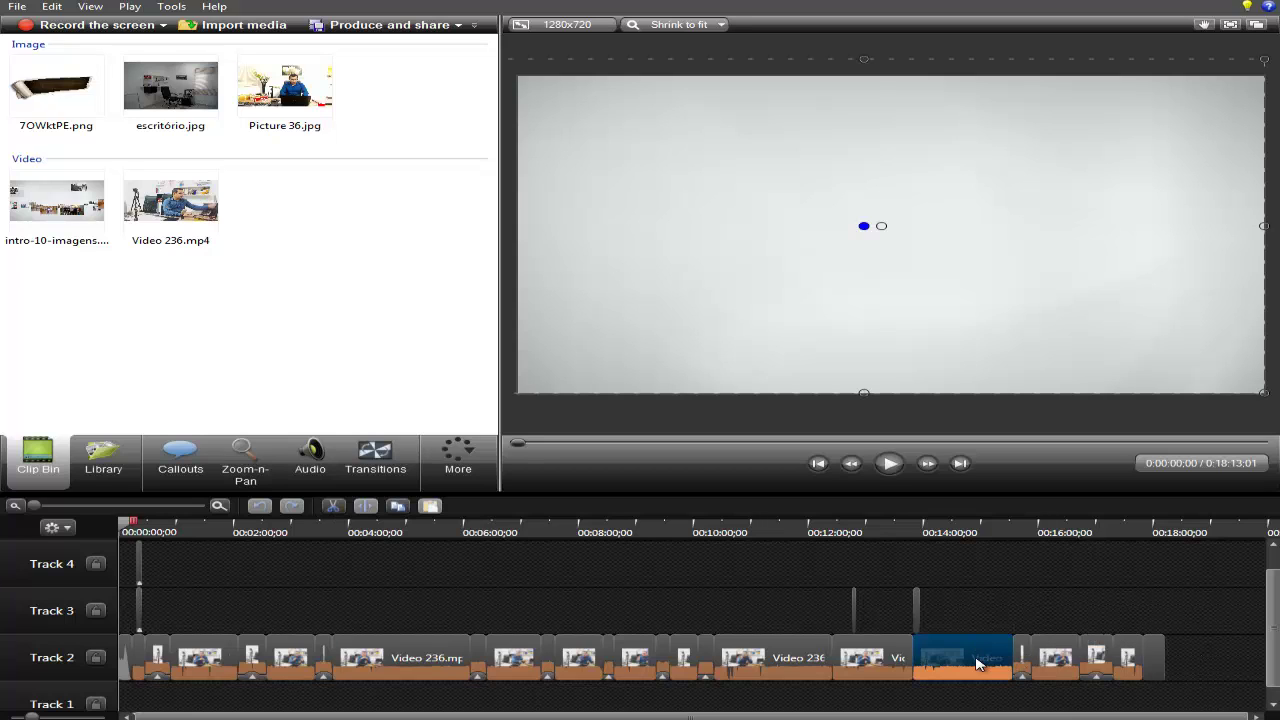
key(ctrl+a)
key(Delete)
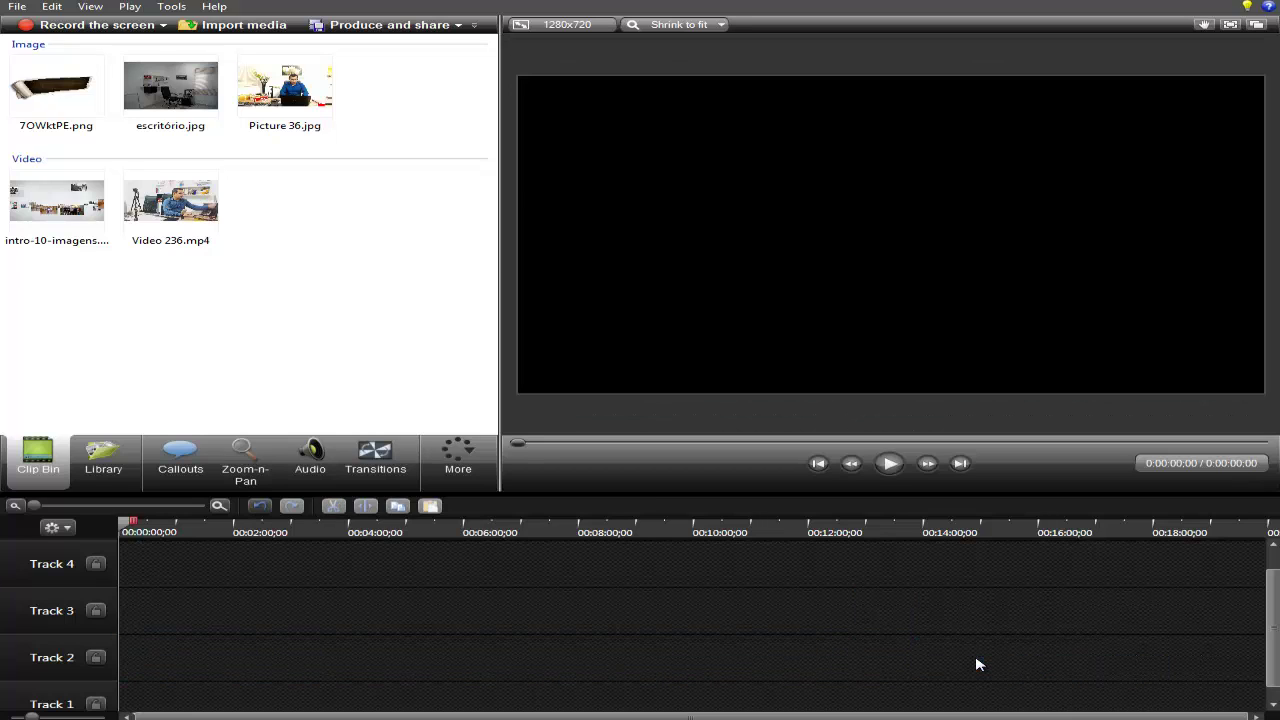
Remove both videos and all three images from the Clip Bin.
click(203, 233)
key(Delete)
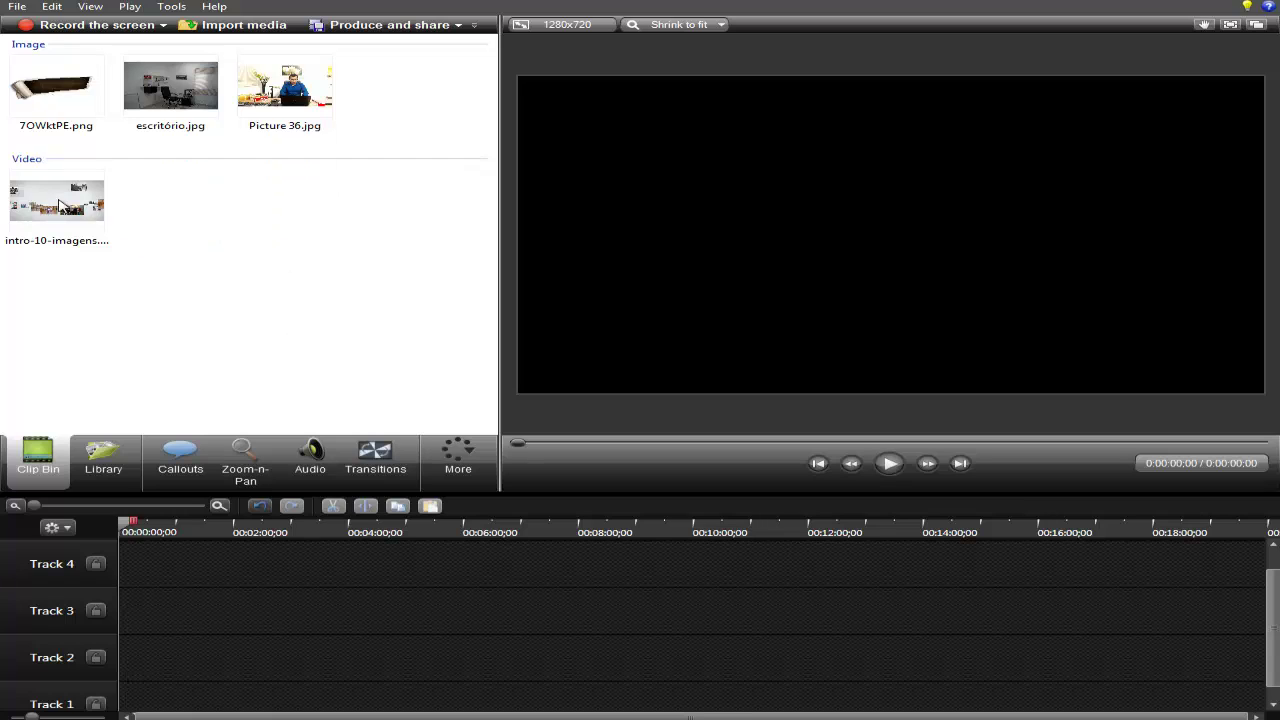
click(60, 205)
key(Delete)
click(165, 95)
key(Delete)
click(170, 88)
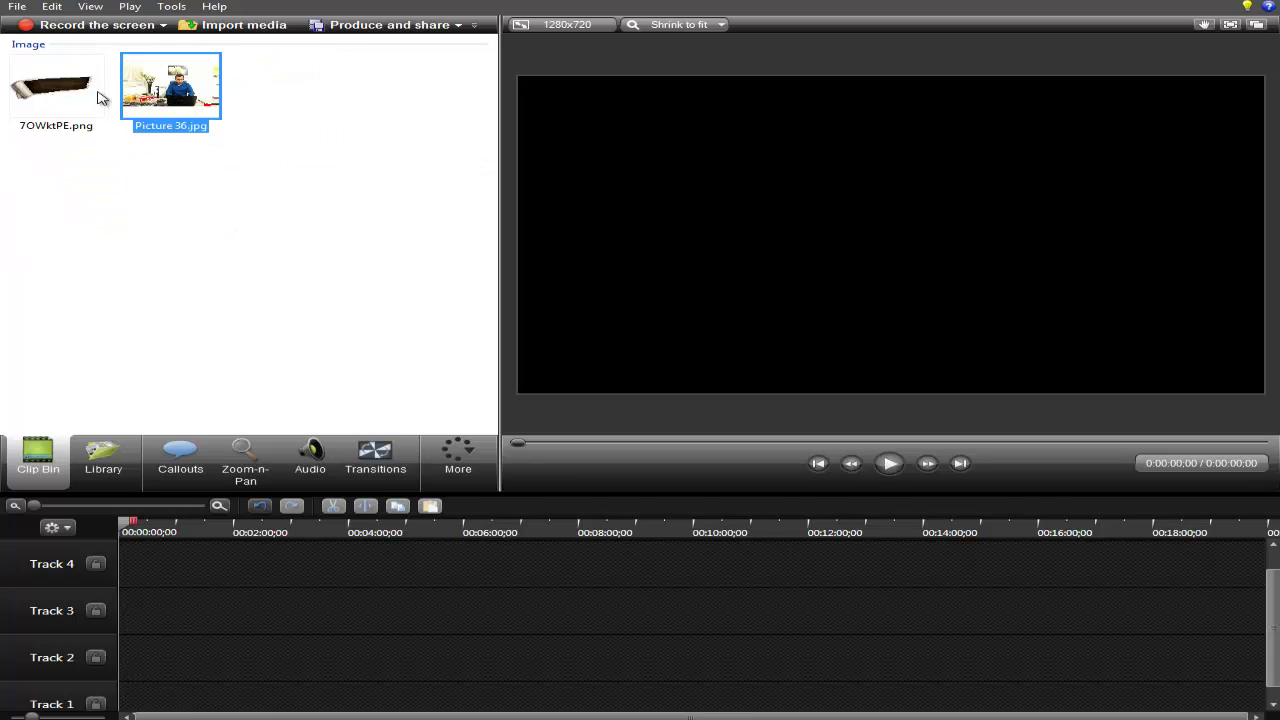
key(Delete)
click(56, 90)
key(Delete)
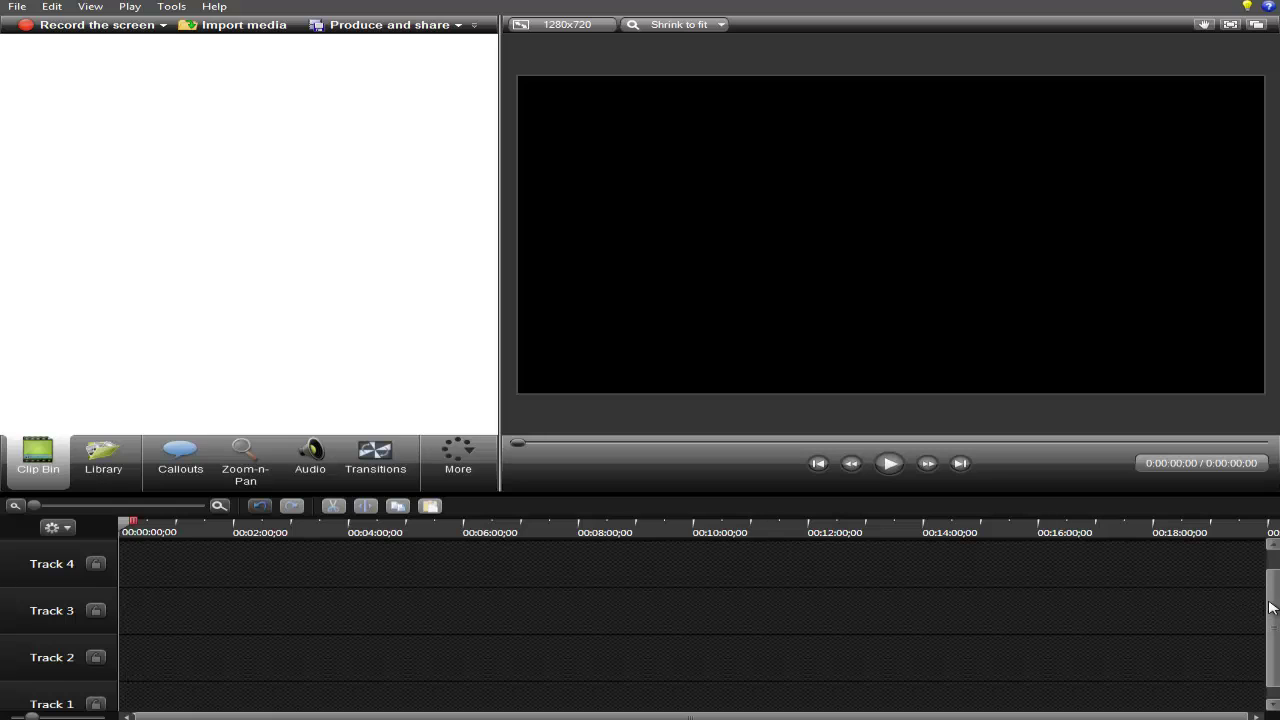
Start a batch production and add "Série copywriter 01 - Não vendo o carro, venda a viagem.camproj" from drive G: to its file list.
scroll(1160, 615, up, 1)
scroll(1177, 606, down, 2)
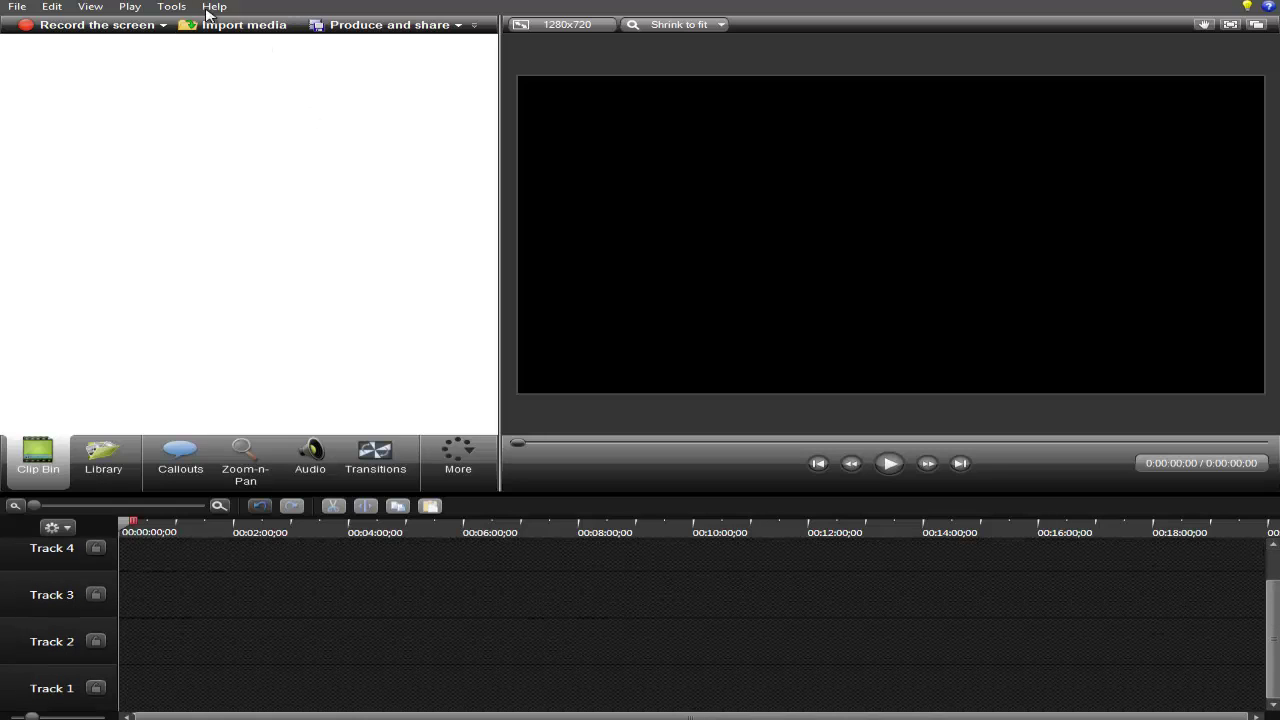
click(171, 7)
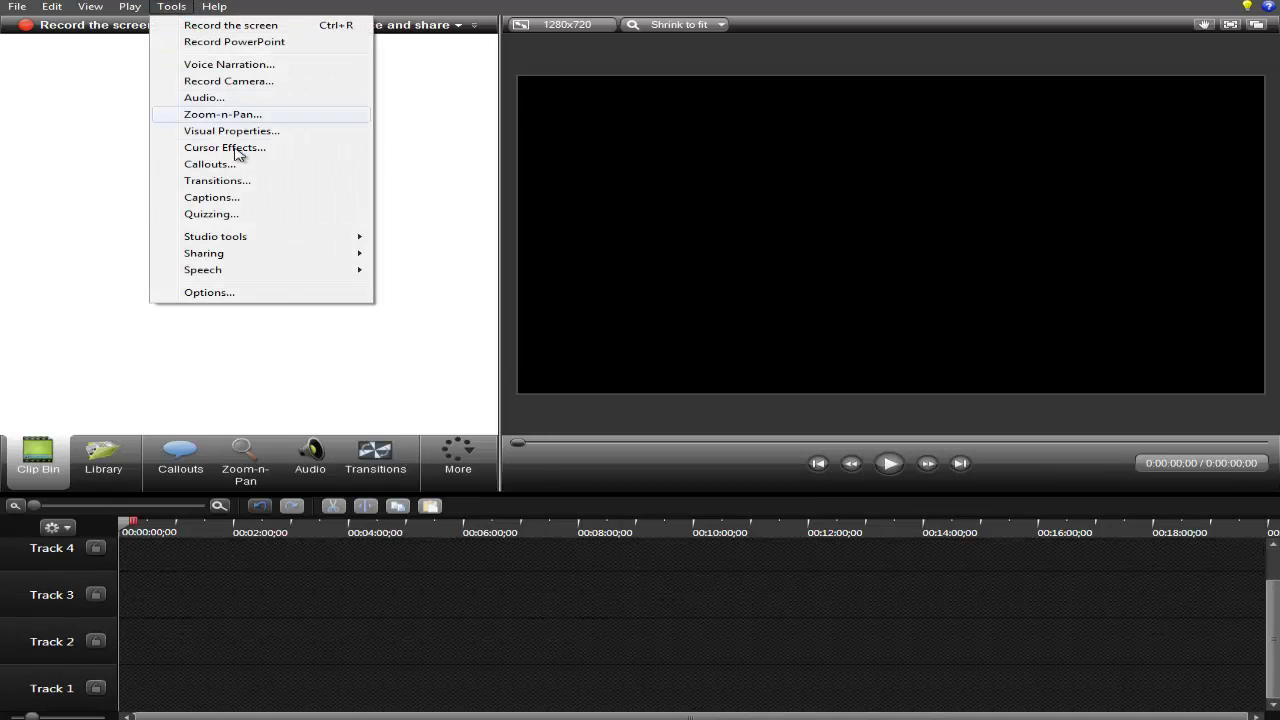
mouse_move(267, 257)
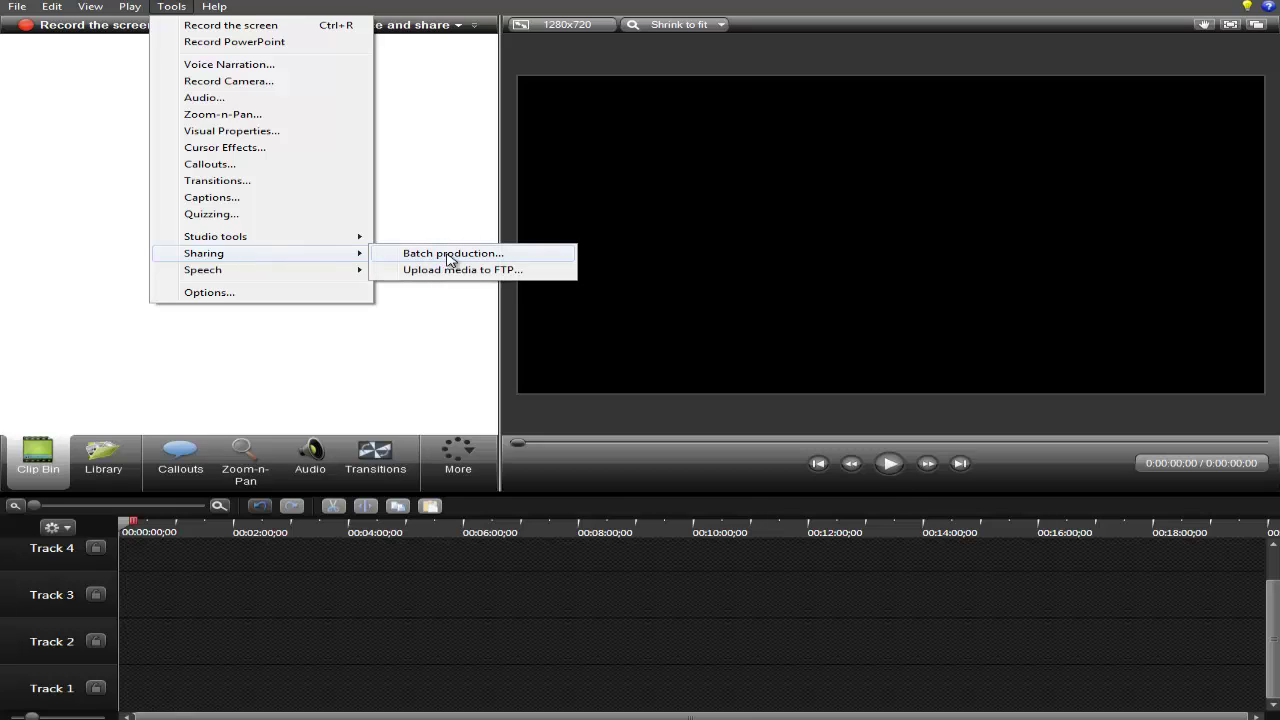
click(449, 256)
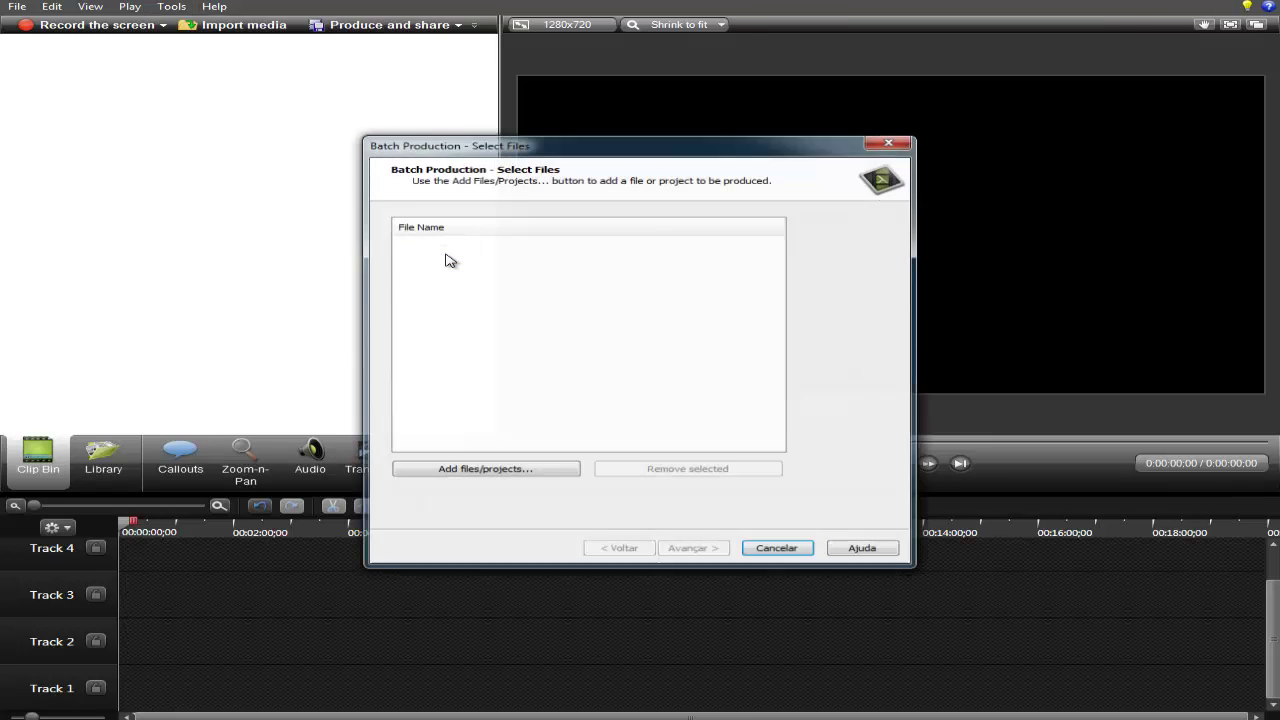
click(484, 470)
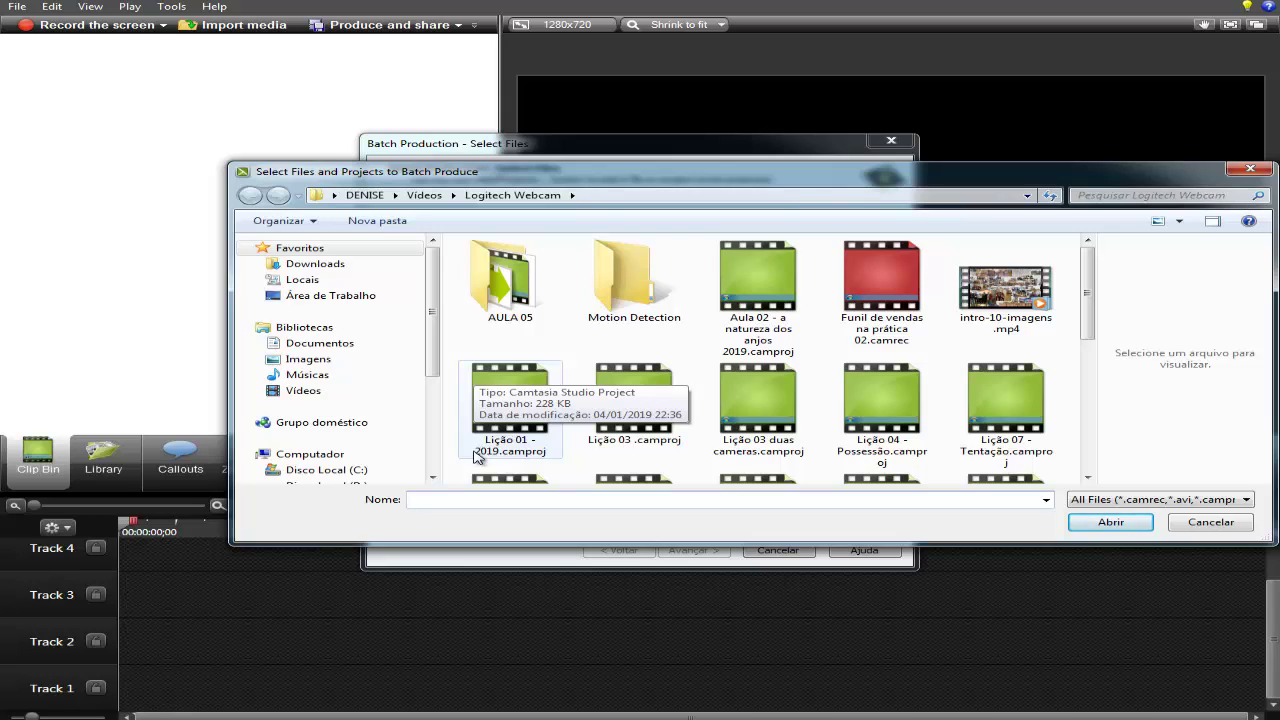
scroll(441, 346, down, 3)
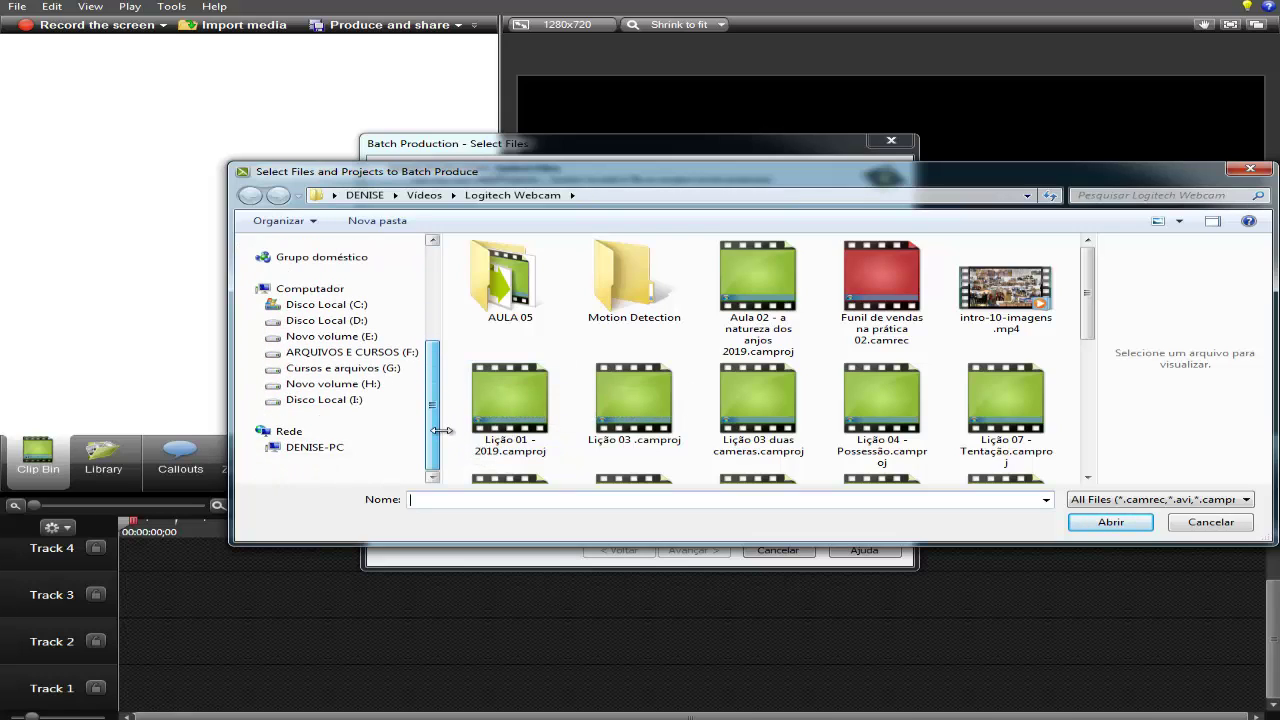
click(391, 367)
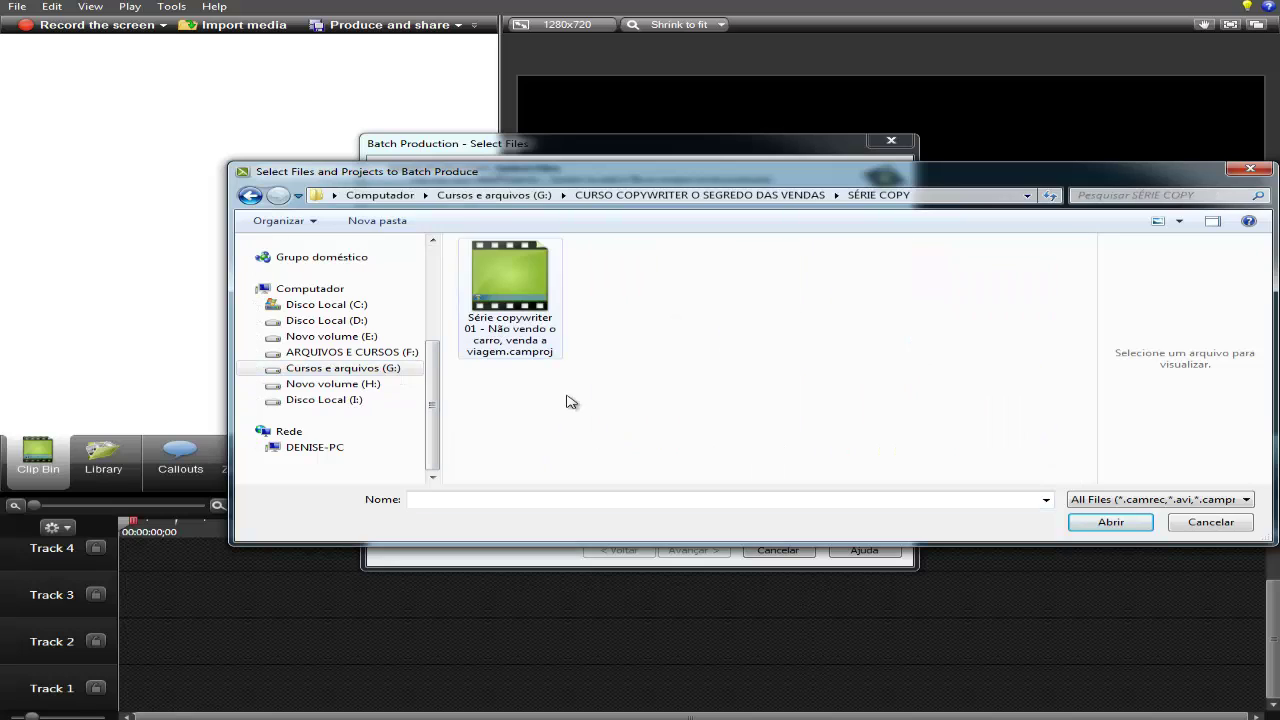
double_click(524, 286)
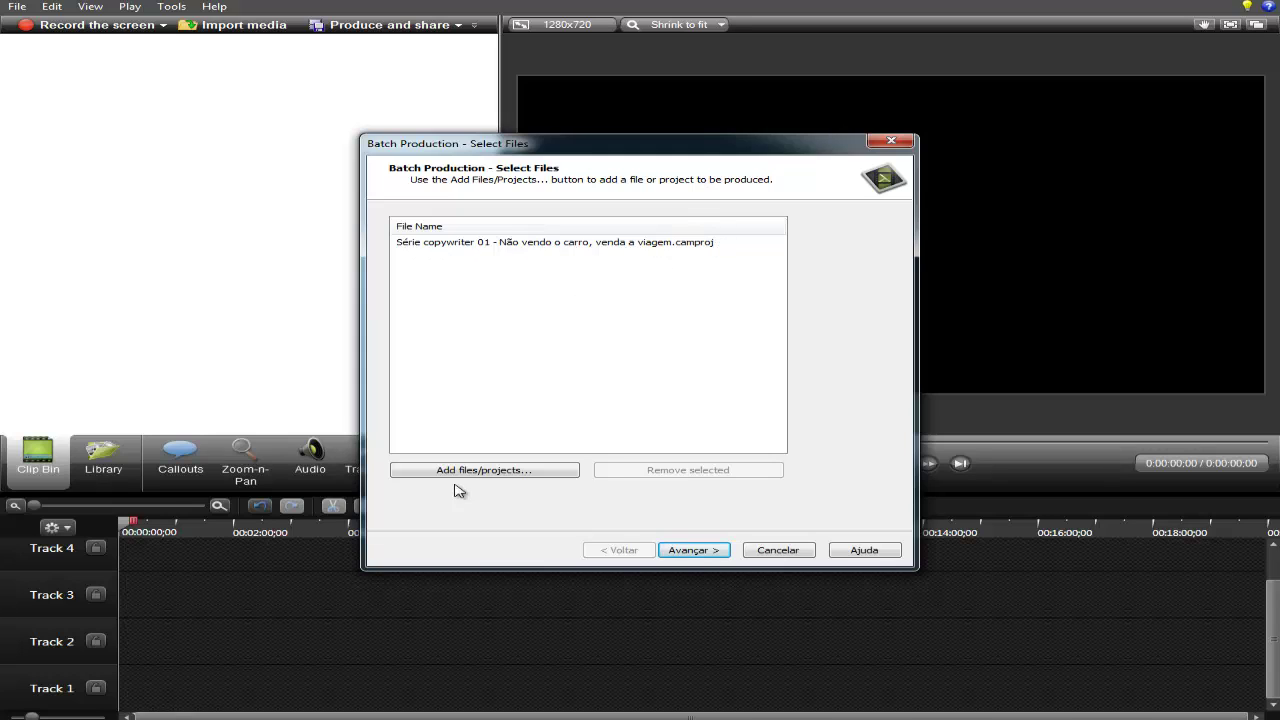
Apply the "MP4 only (up to 720p)" production preset to all files in the batch.
click(698, 550)
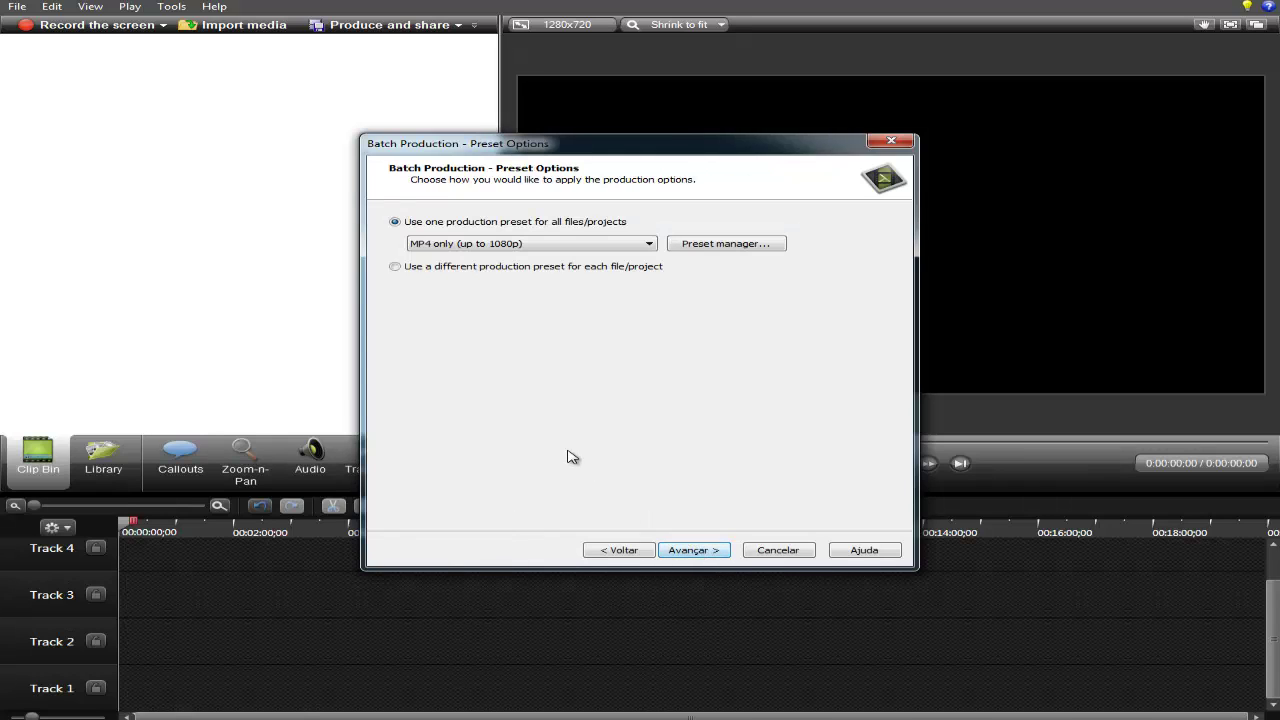
click(650, 244)
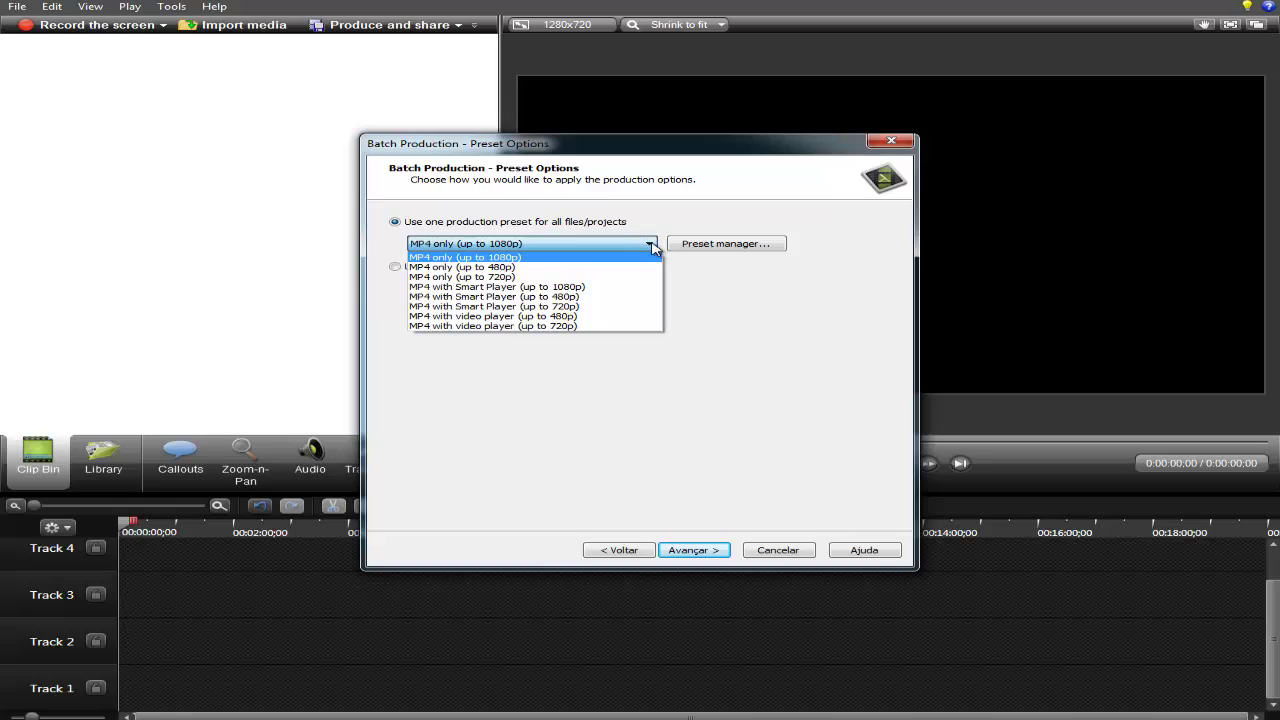
click(500, 278)
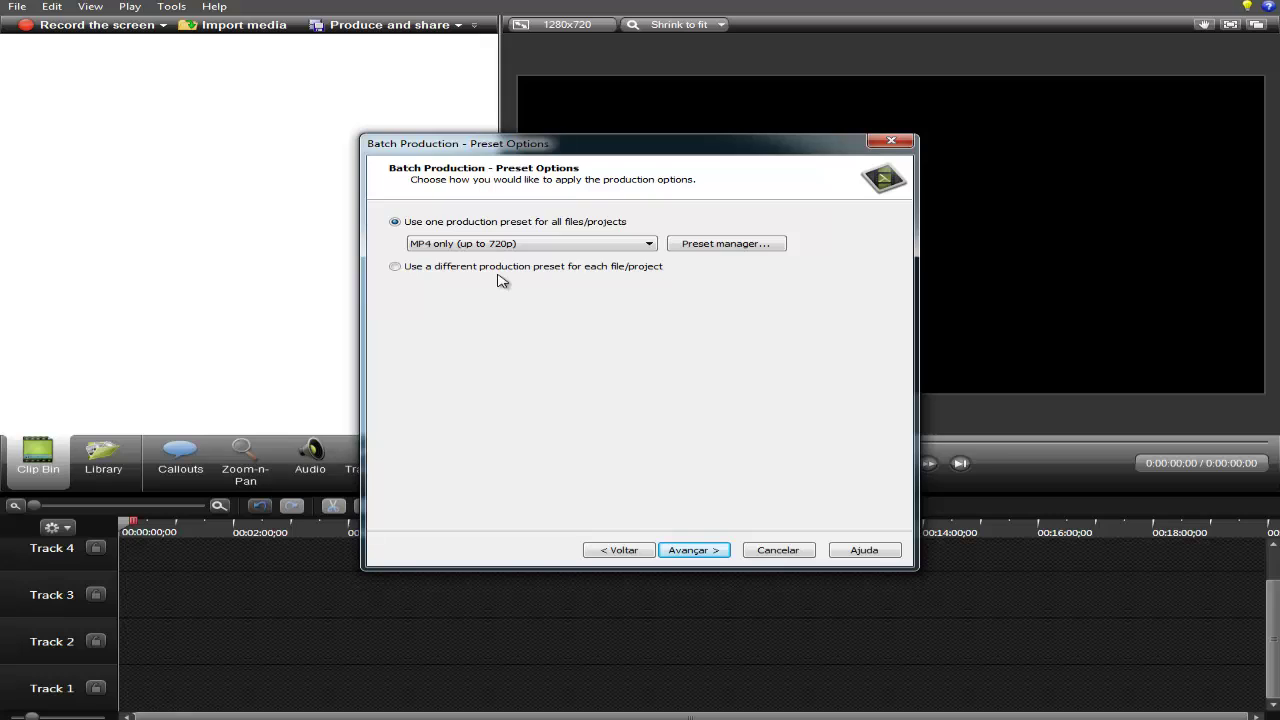
click(694, 553)
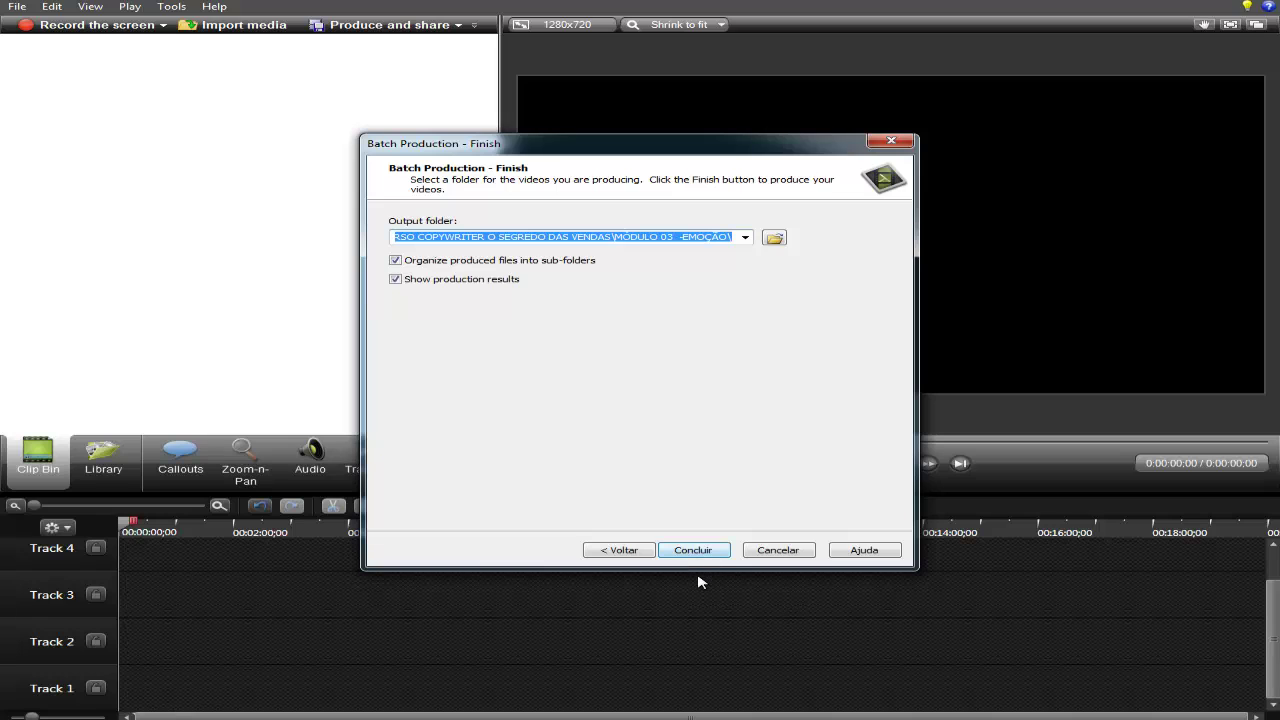
Set the batch output folder to SÉRIE COPY, produce the video and dismiss the production results.
click(774, 237)
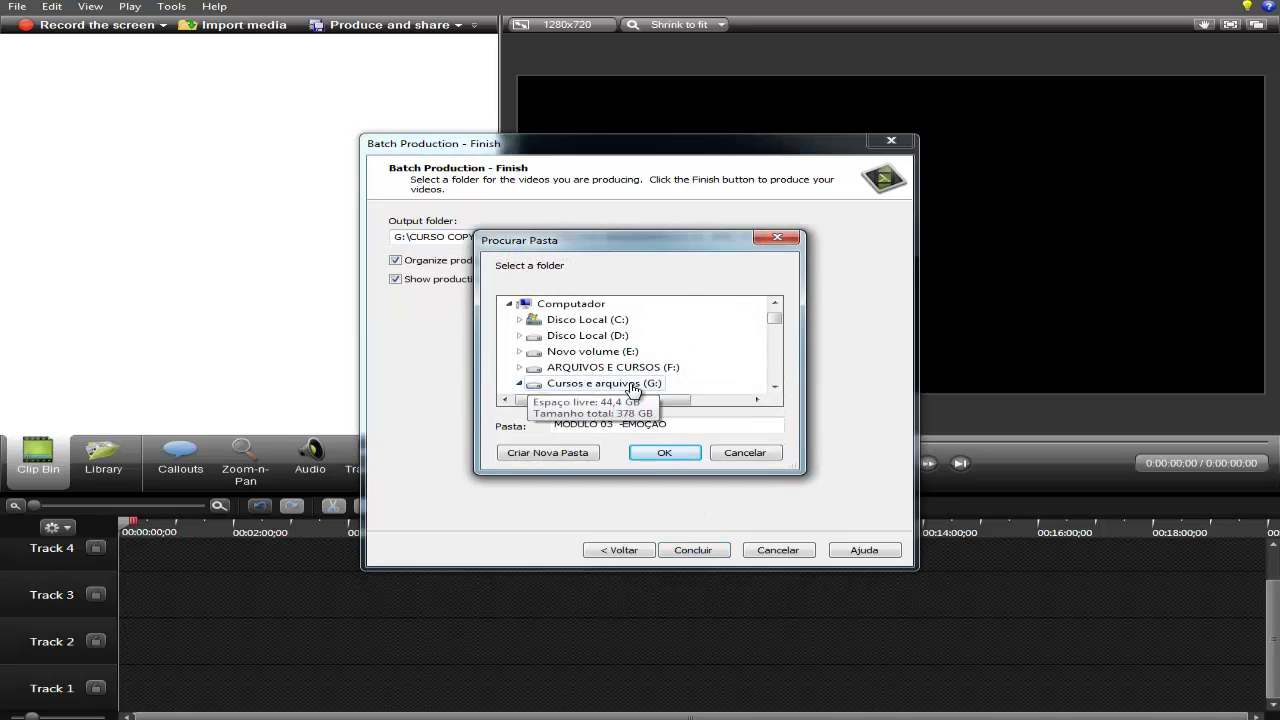
click(597, 367)
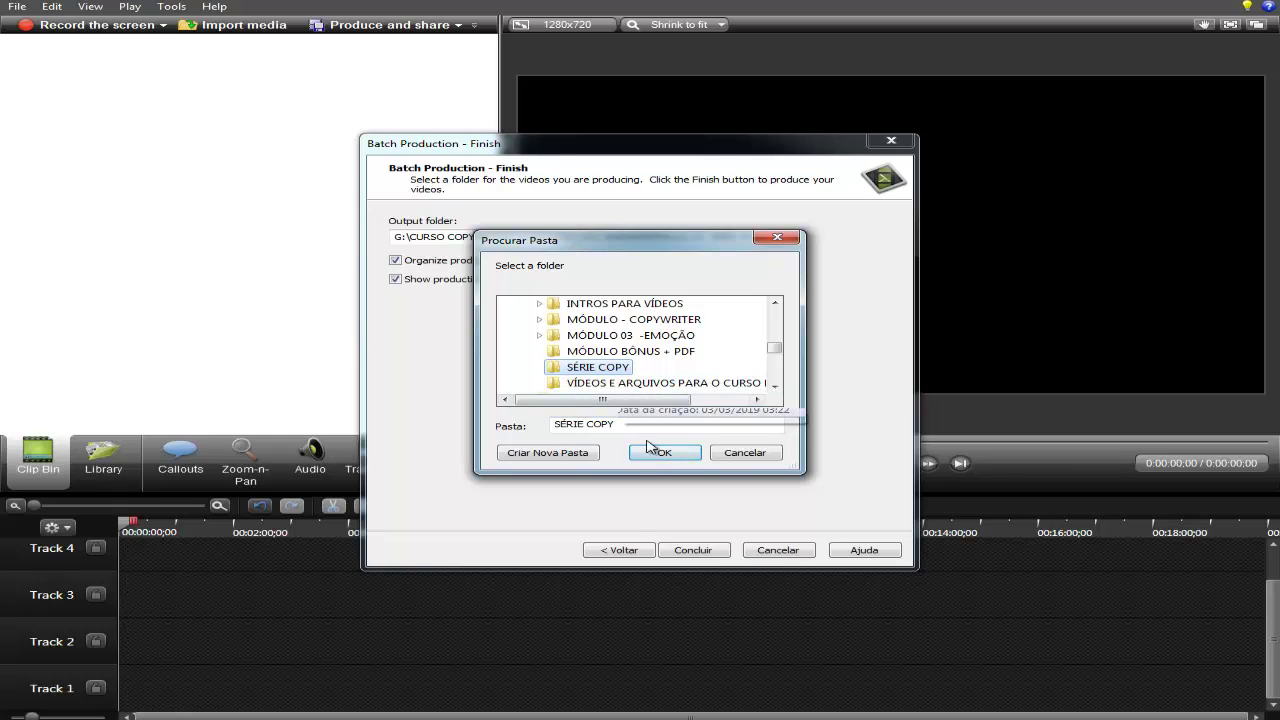
click(664, 453)
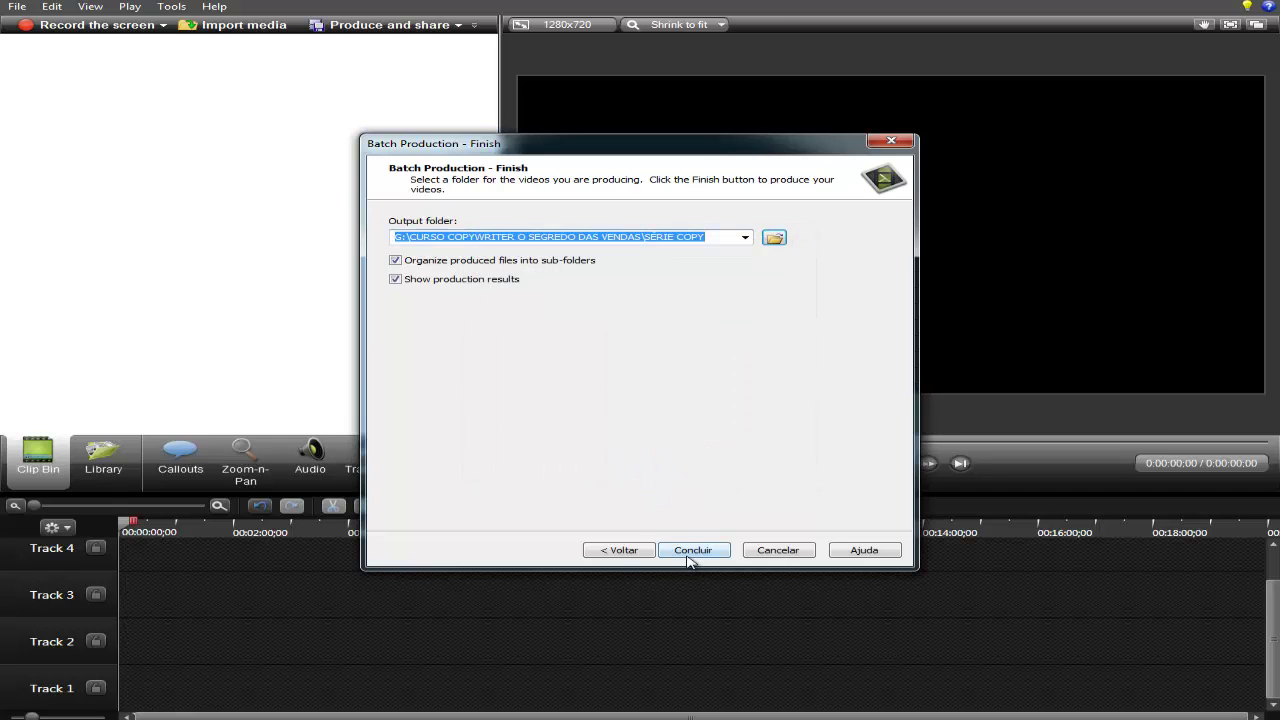
click(690, 551)
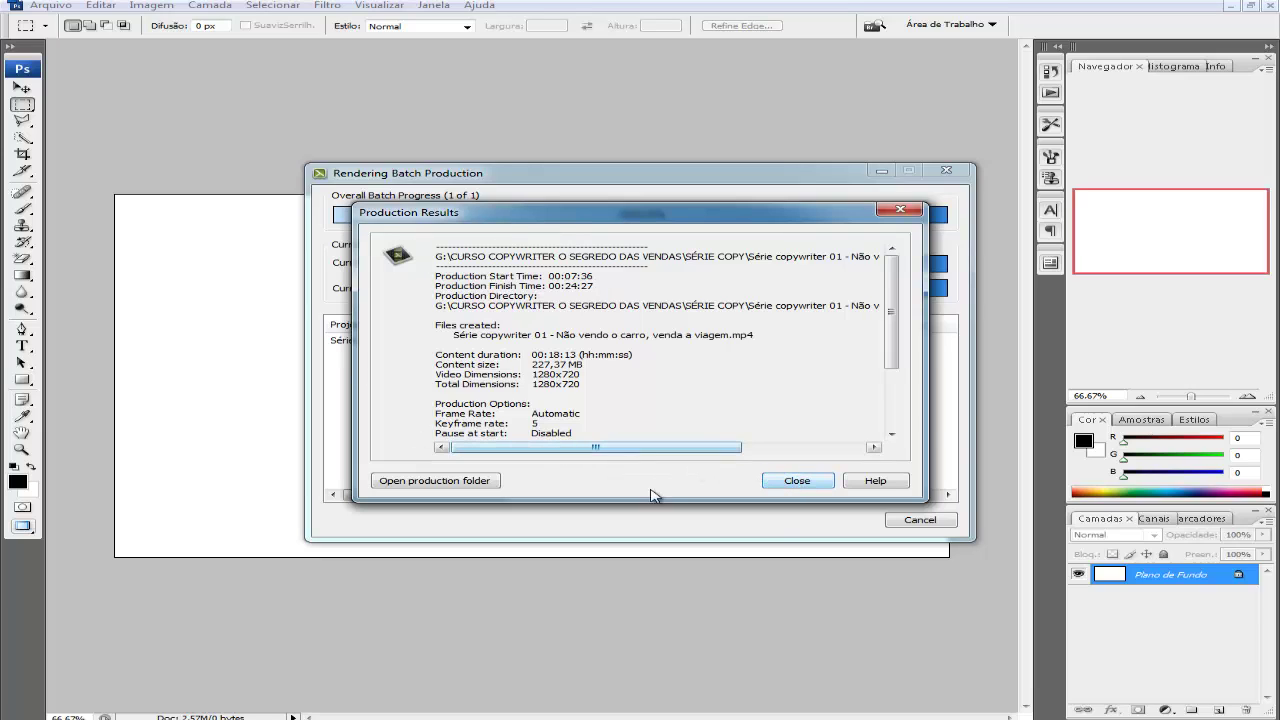
click(796, 482)
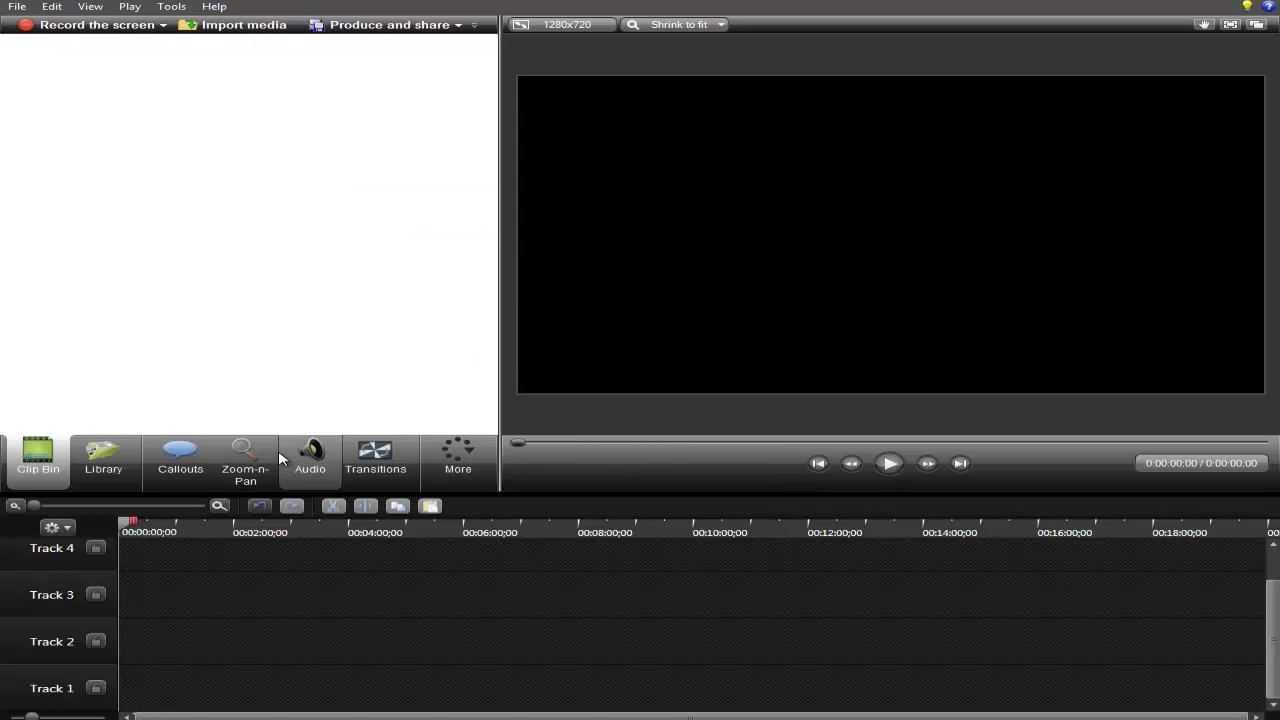
Locate the produced MP4 in its subfolder of SÉRIE COPY through the media import dialog, without importing it.
key(ctrl+i)
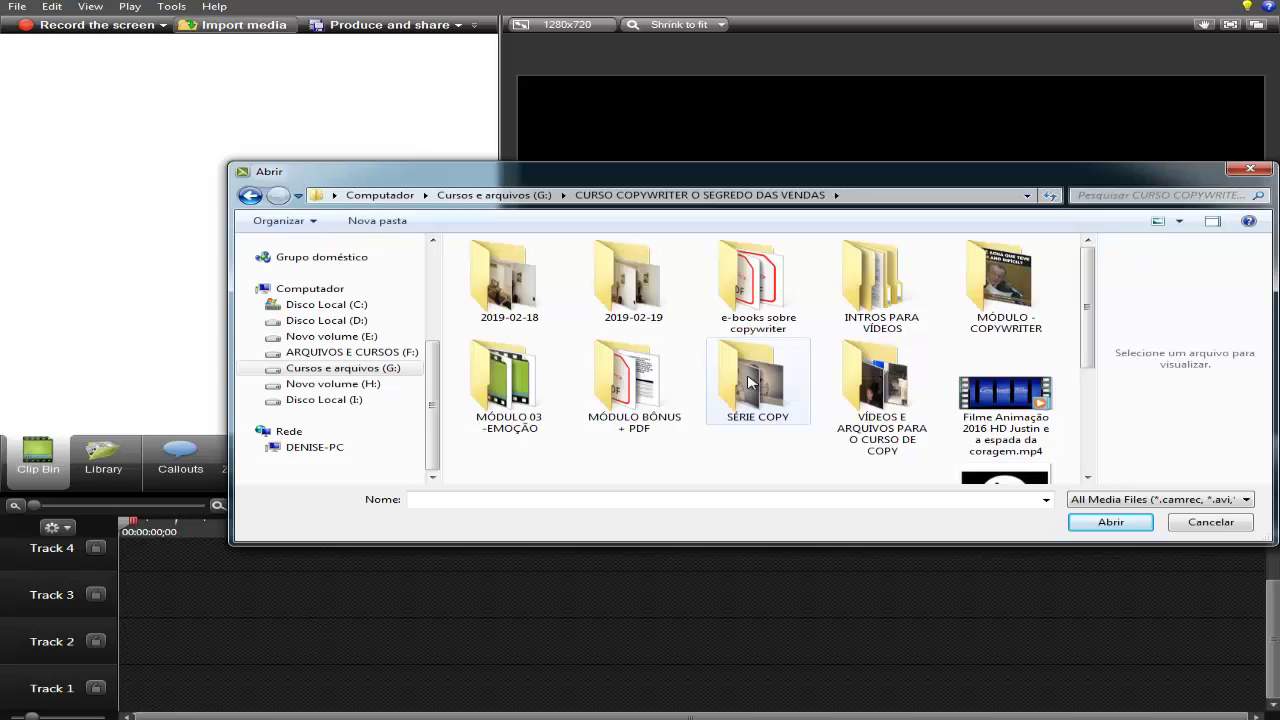
double_click(750, 380)
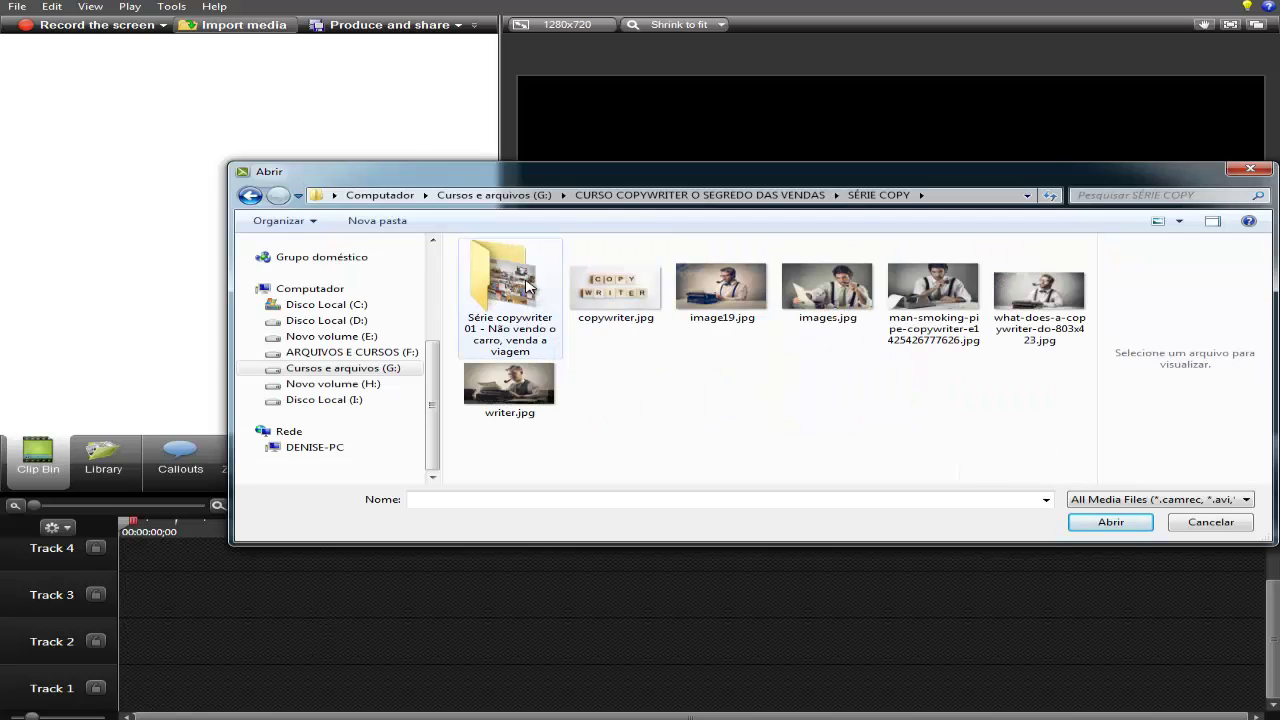
click(505, 285)
double_click(505, 285)
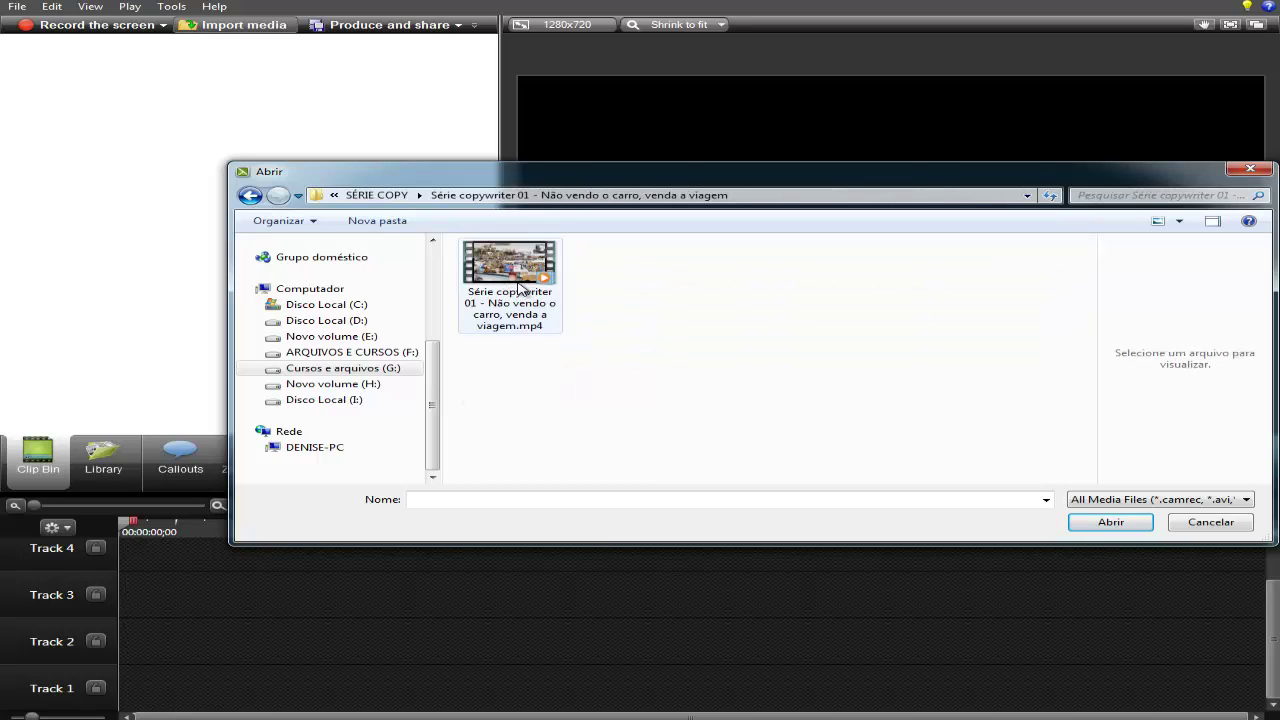
click(1207, 528)
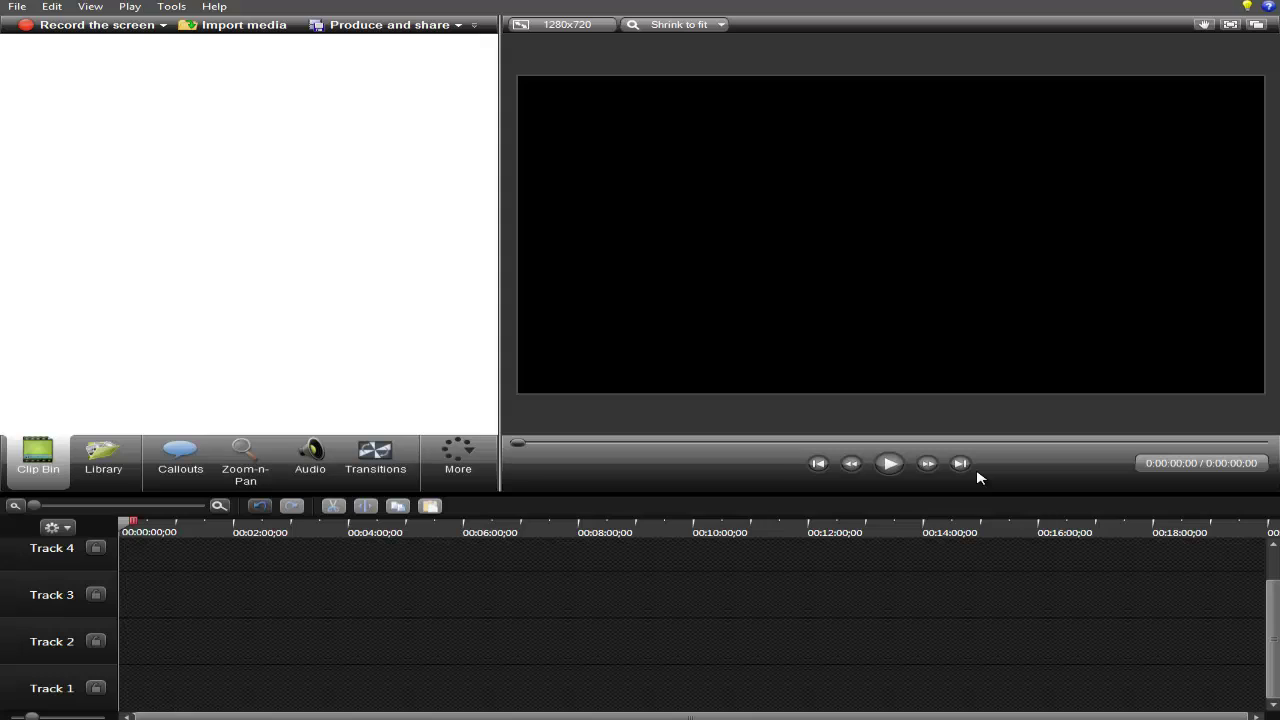